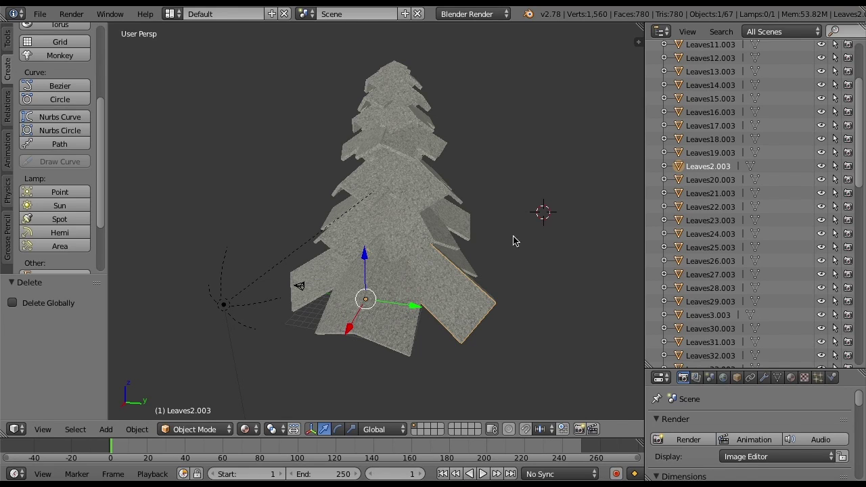
Step: Switch the 3D viewport shading to Material so the pine tree's leaf textures show
left_click(256, 429)
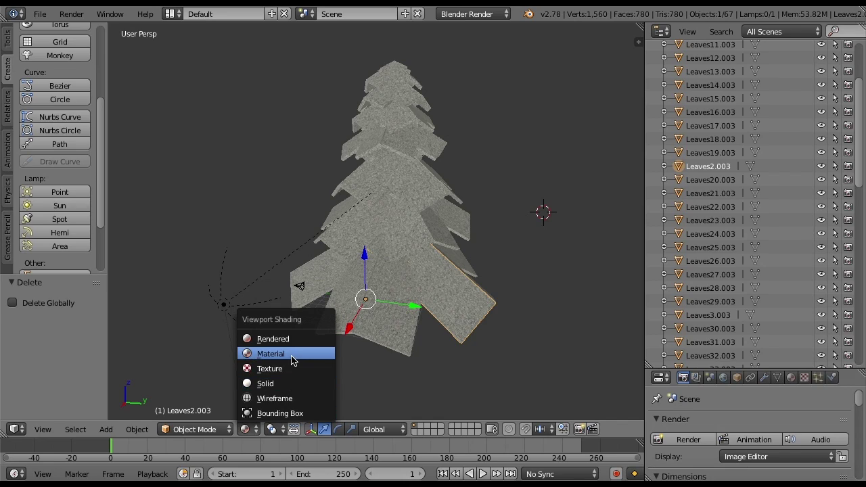
left_click(284, 354)
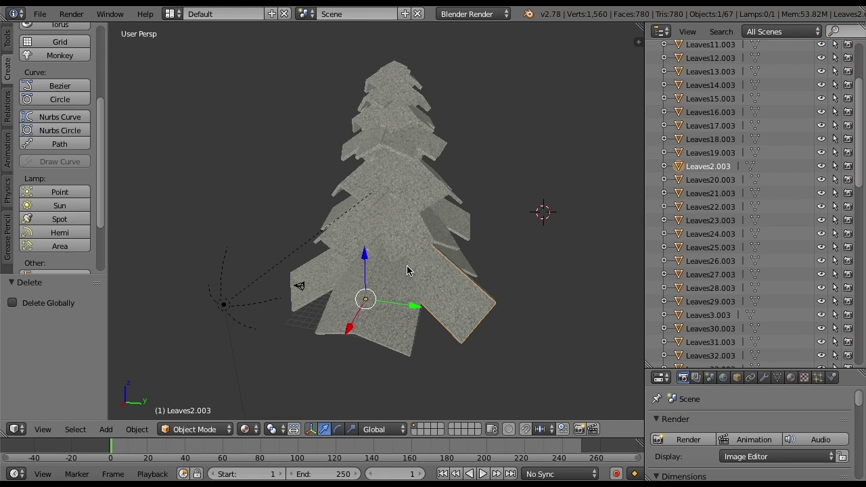
Step: Select a leaf, trace Leaves2.003's texture to Leaves1Tex.png, and open that image in GIMP
key("ctrl+z")
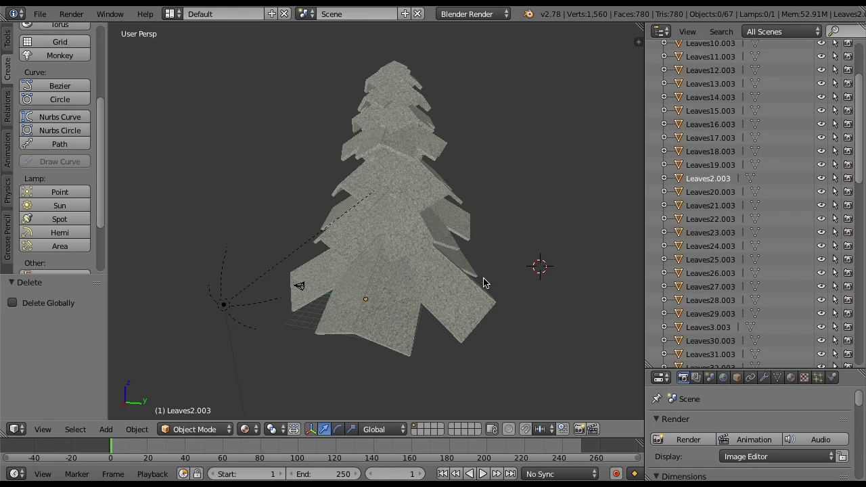
right_click(473, 317)
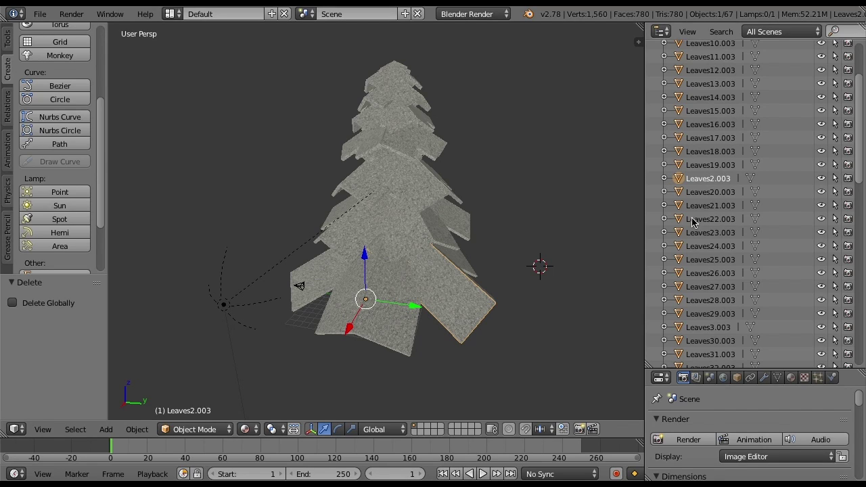
left_click(664, 179)
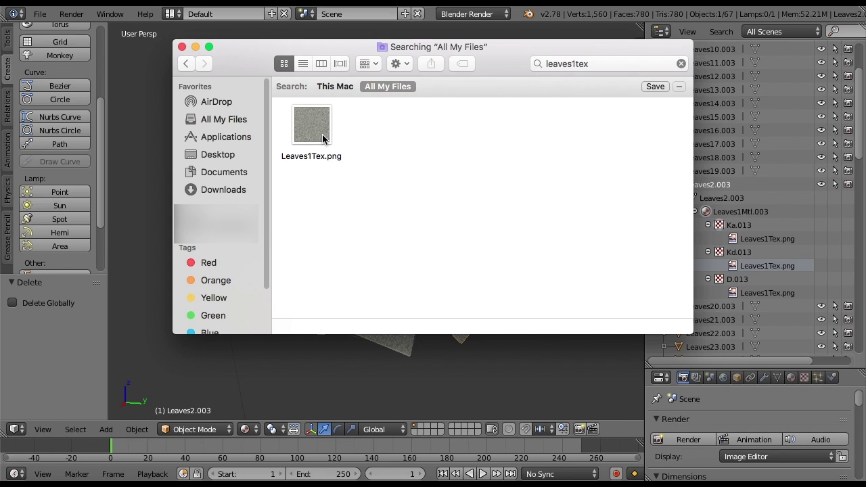
double_click(323, 139)
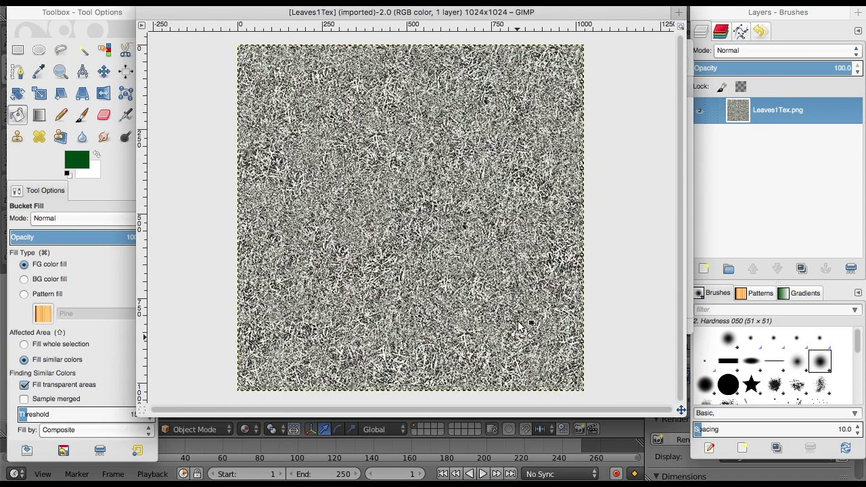
Step: Bring up the context menu for the Leaves1Tex.png layer in GIMP's Layers panel
right_click(788, 111)
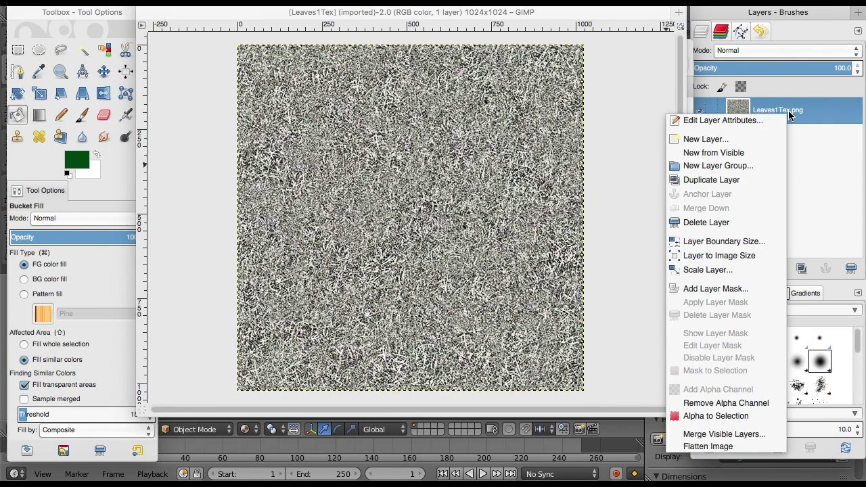
Step: Add a transparent layer below Leaves1Tex.png and bucket-fill it dark green
left_click(755, 140)
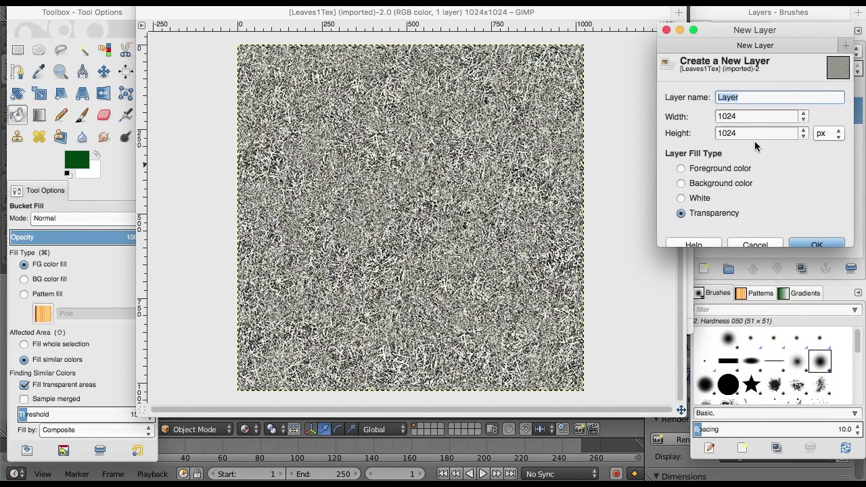
left_click(820, 244)
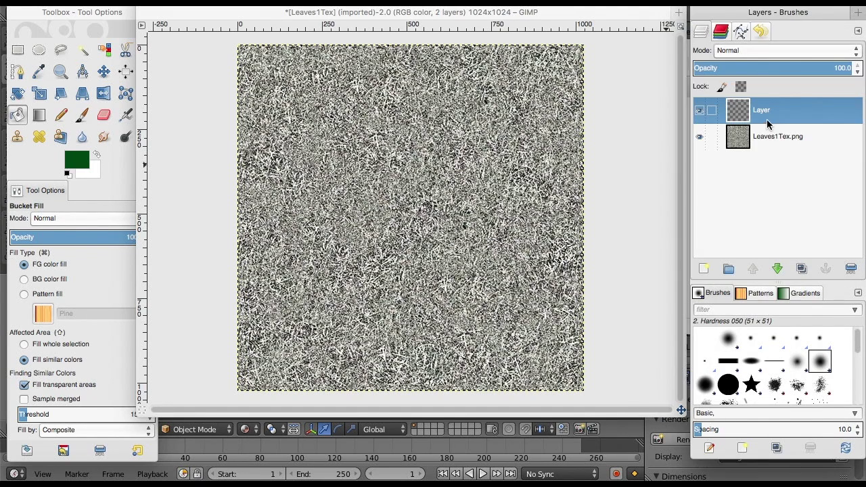
left_click_drag(766, 114, 774, 150)
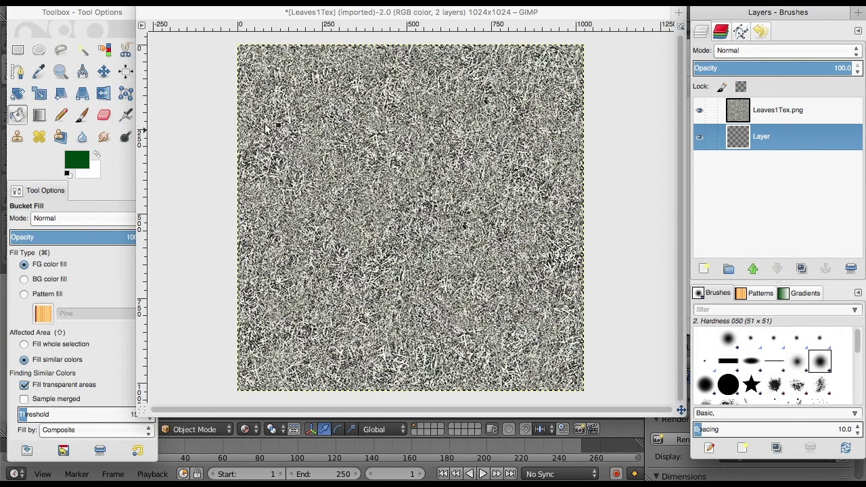
left_click(374, 181)
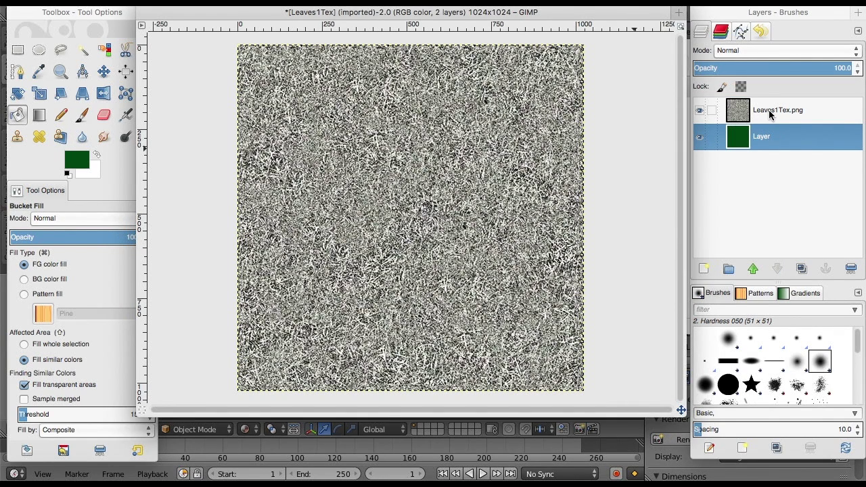
left_click(700, 111)
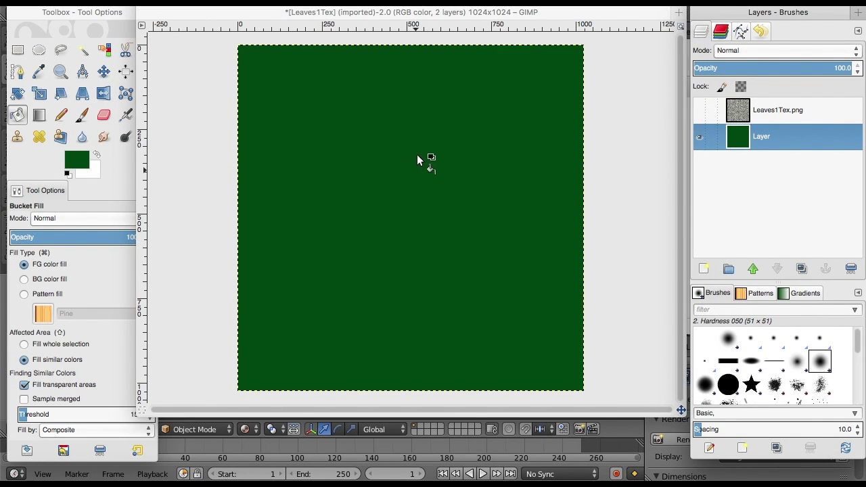
left_click(700, 110)
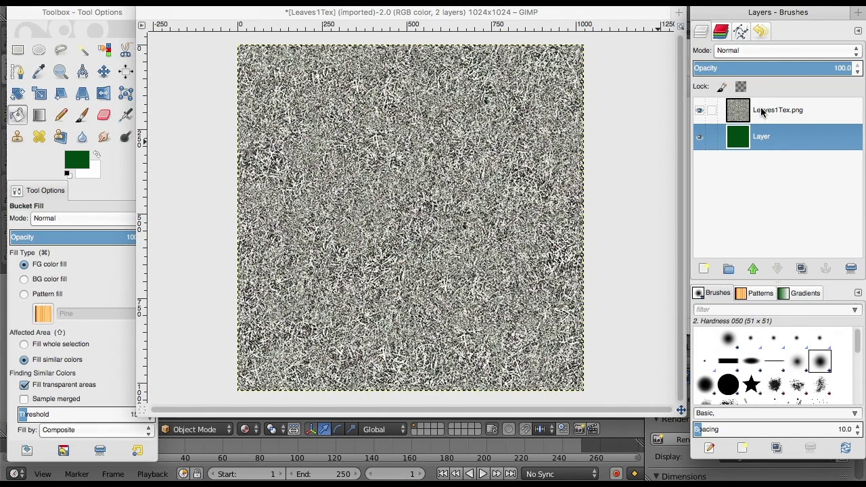
Step: Set the Leaves1Tex.png layer opacity to 56.4 so the green layer tints it
left_click(763, 113)
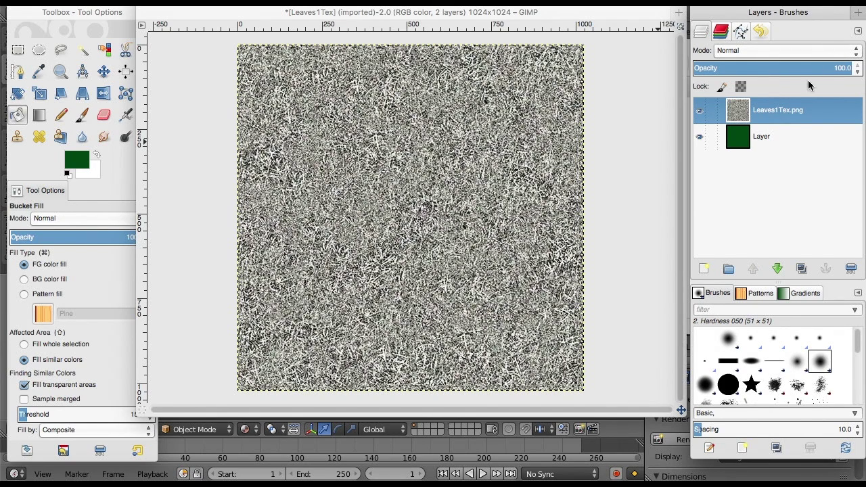
left_click_drag(832, 63, 810, 63)
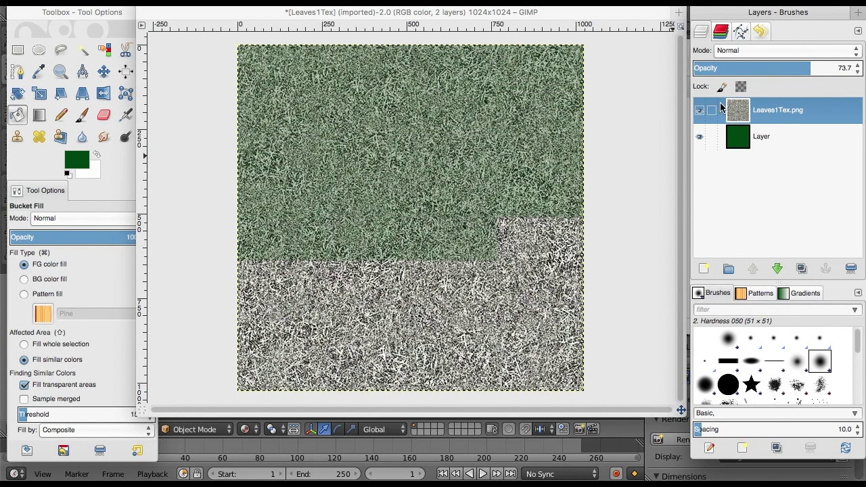
left_click_drag(810, 68, 844, 65)
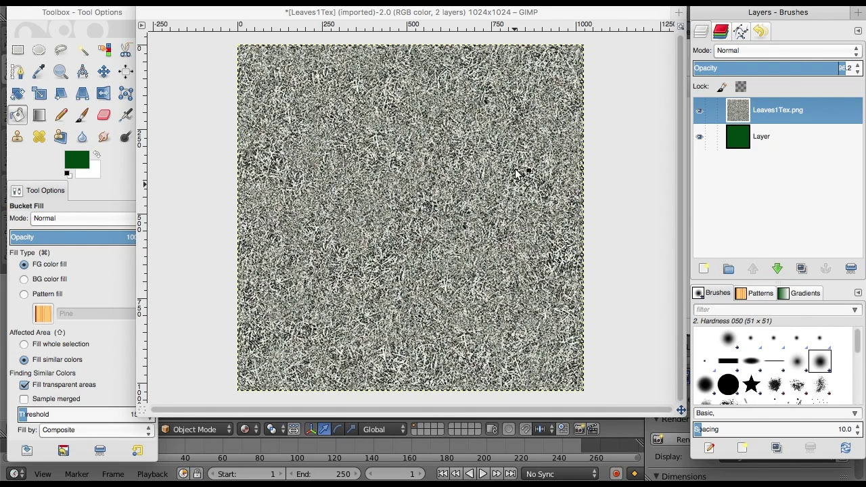
left_click_drag(842, 65, 728, 65)
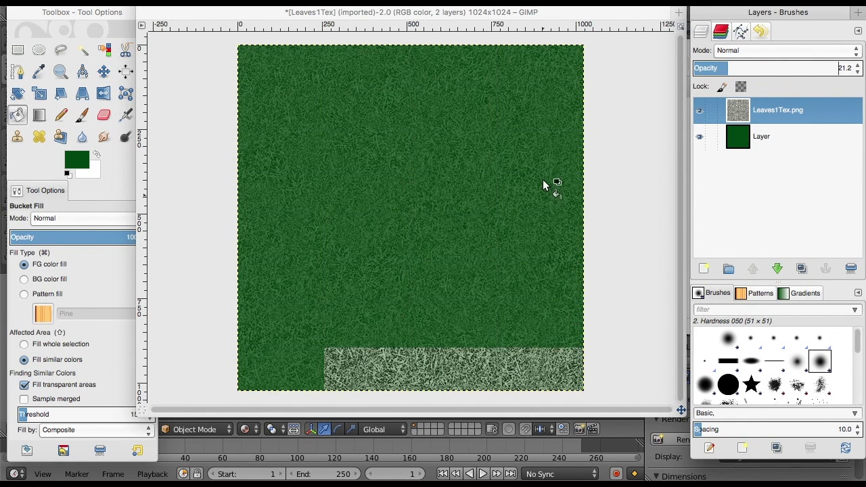
left_click_drag(741, 63, 819, 65)
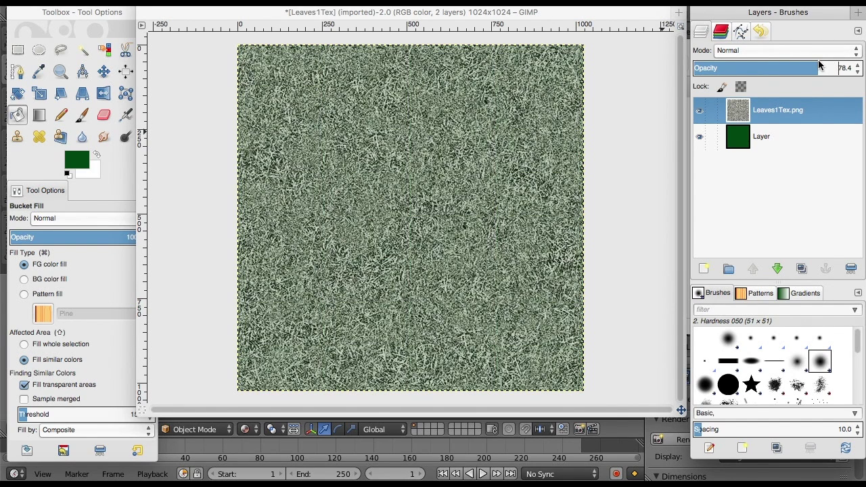
left_click_drag(818, 64, 784, 66)
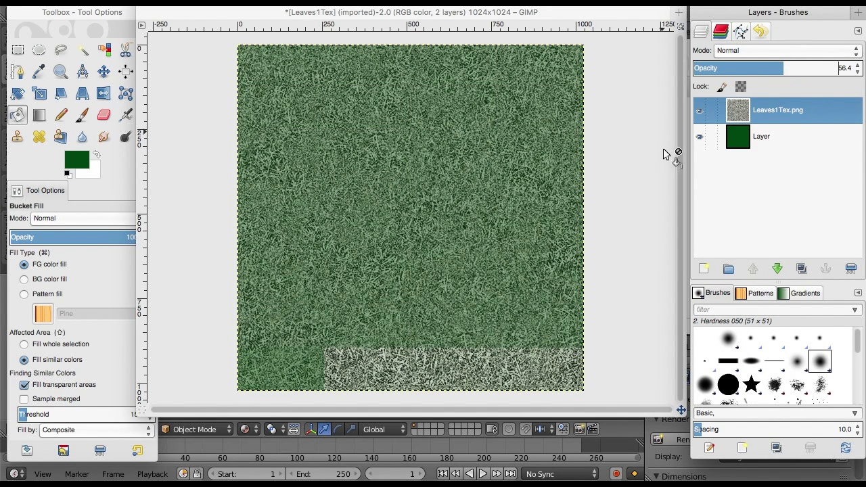
right_click(778, 112)
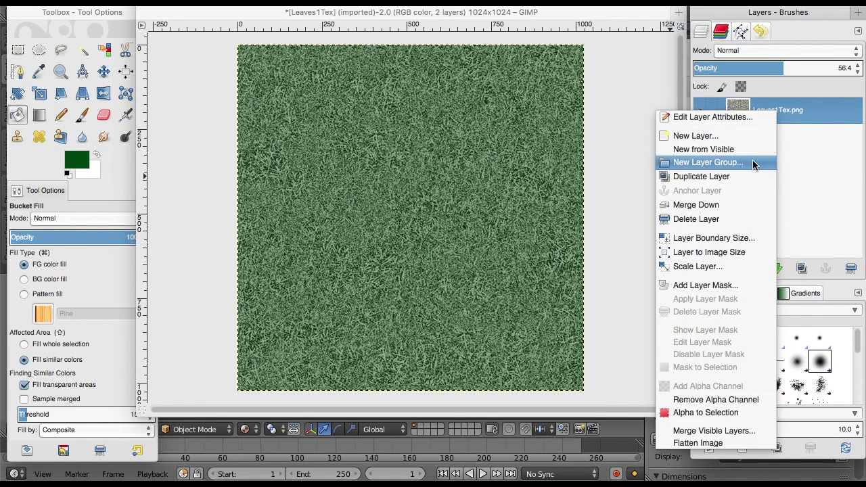
Step: Merge the texture down onto the green layer and overwrite Leaves1Tex.png with the result
left_click(739, 205)
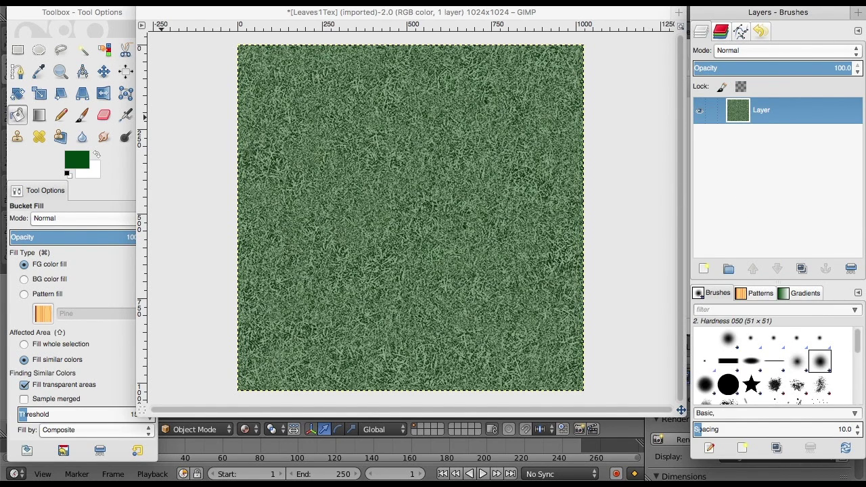
left_click(84, 0)
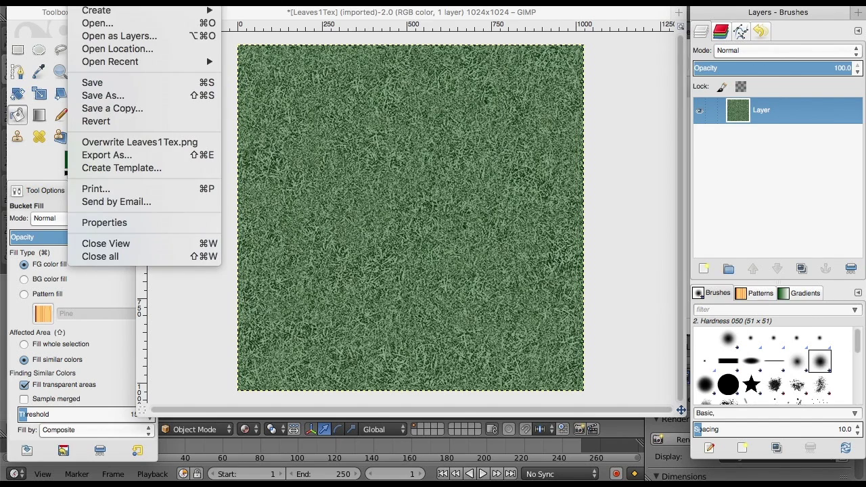
left_click(200, 148)
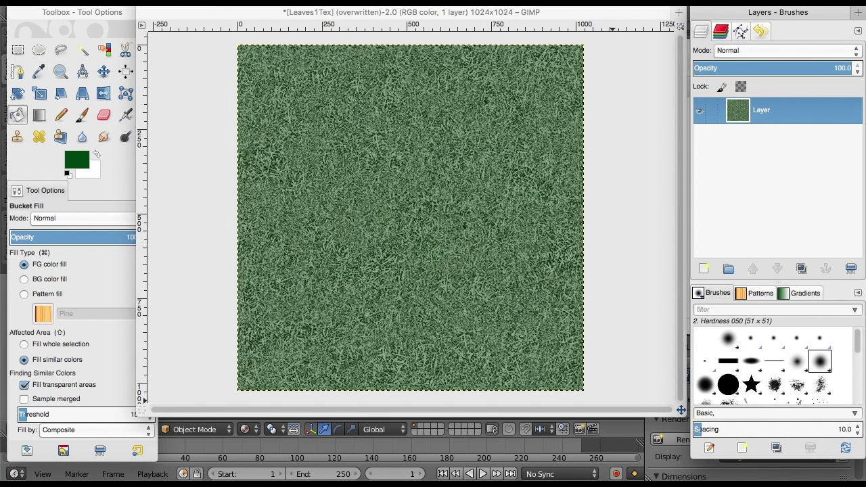
key("super+Tab")
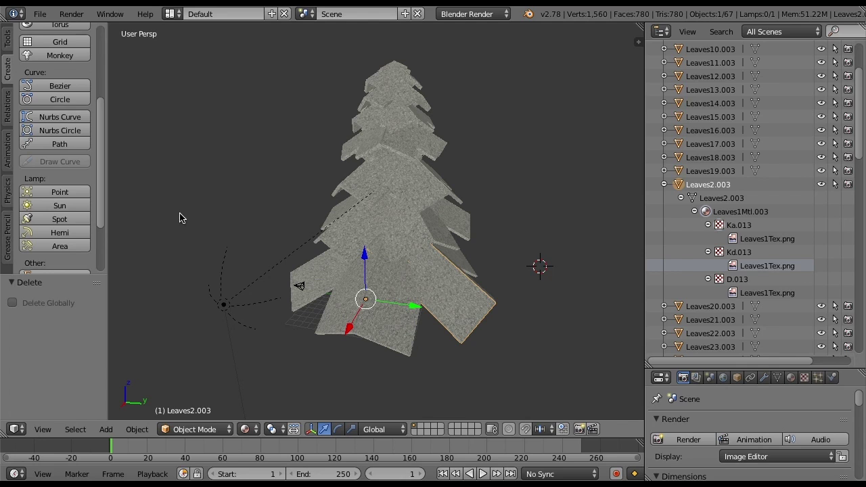
Step: Duplicate the pine tree 26.299 along Y and frame both trees in view
key("shift+r")
key("shift+f")
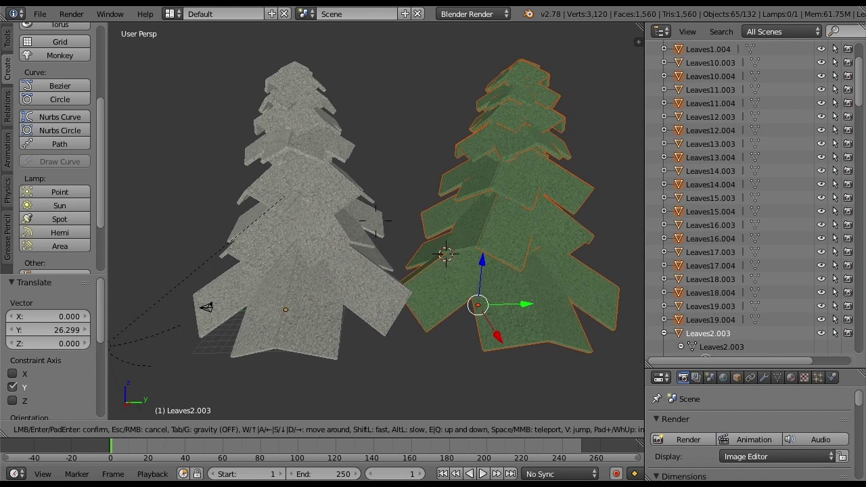
left_click(377, 225)
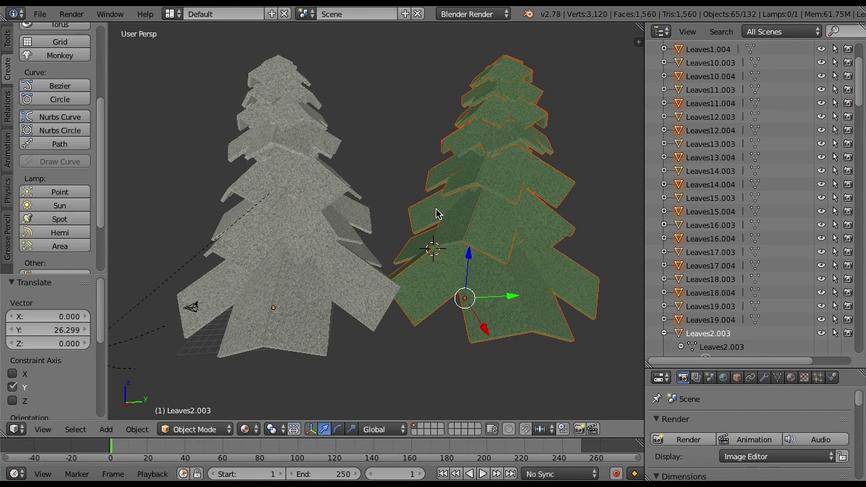
Step: Expand Leaves13.004 in the Outliner to confirm its Ka and Kd textures use Leaves1Tex.png.004
left_click(664, 157)
left_click(680, 170)
left_click(694, 184)
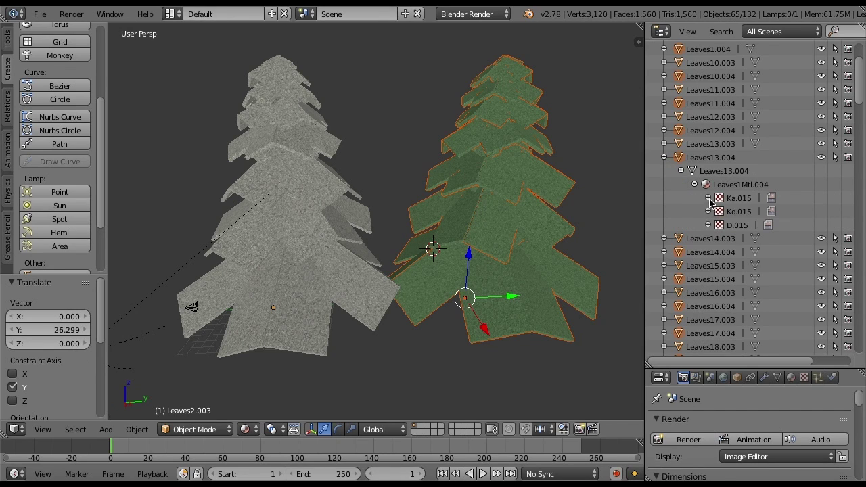
left_click(708, 197)
left_click(708, 224)
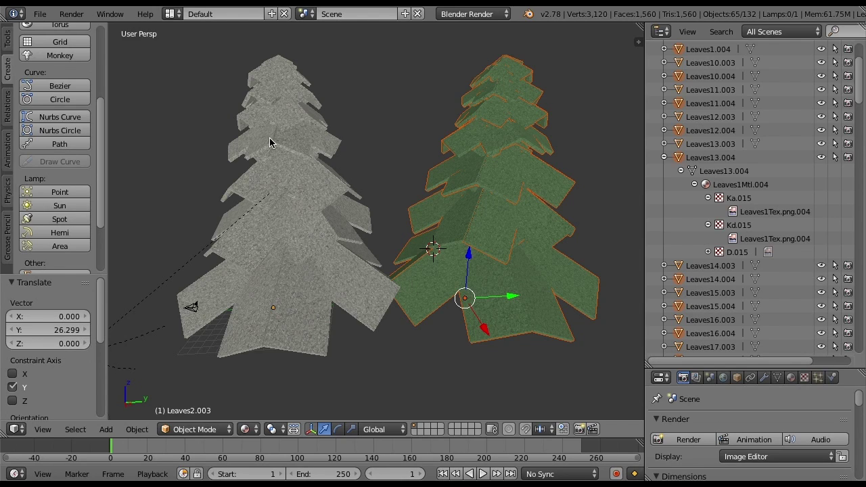
Step: Show the leaf object's location, rotation, scale and dimensions in the N-panel
key("n")
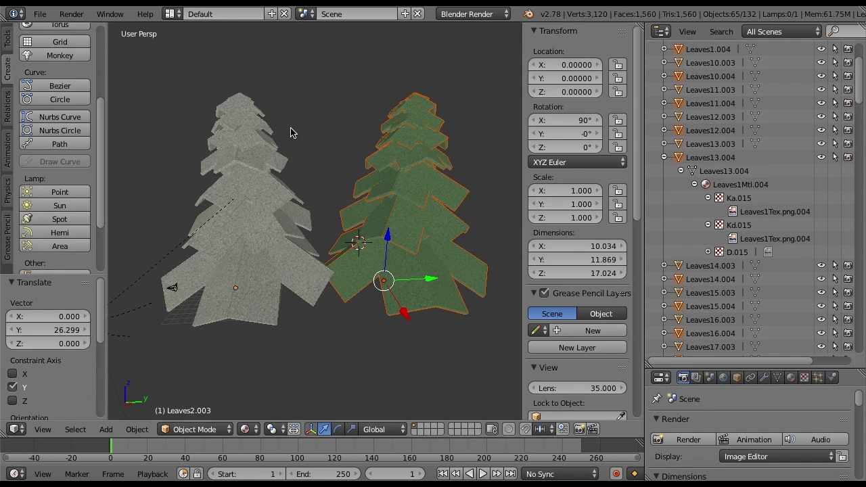